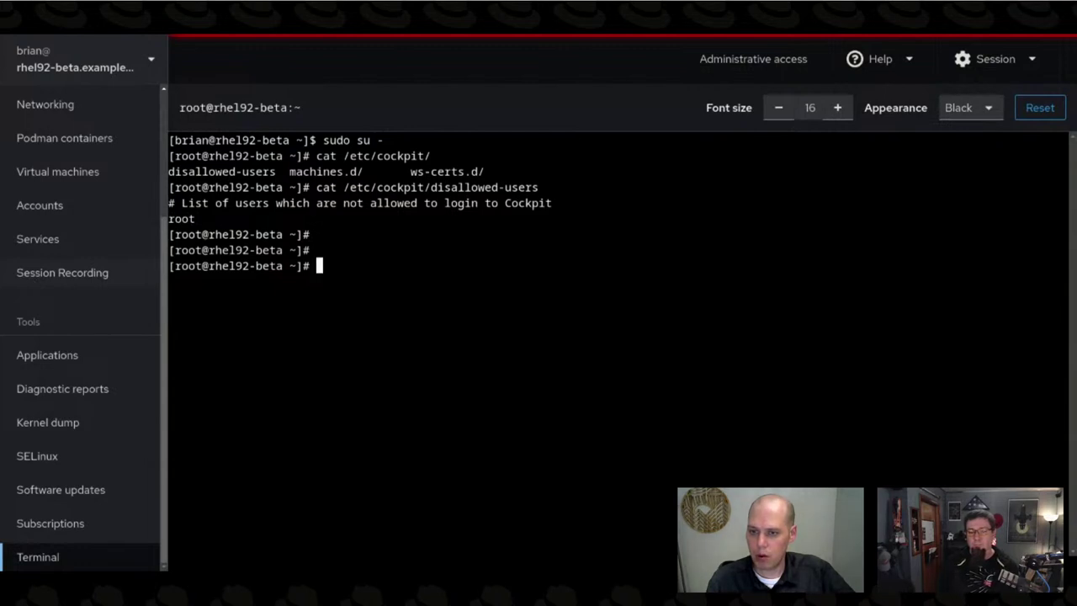
Step: Go to the Podman containers page and create a system-owned pod named test-pod
scroll(38, 280, "up", 3)
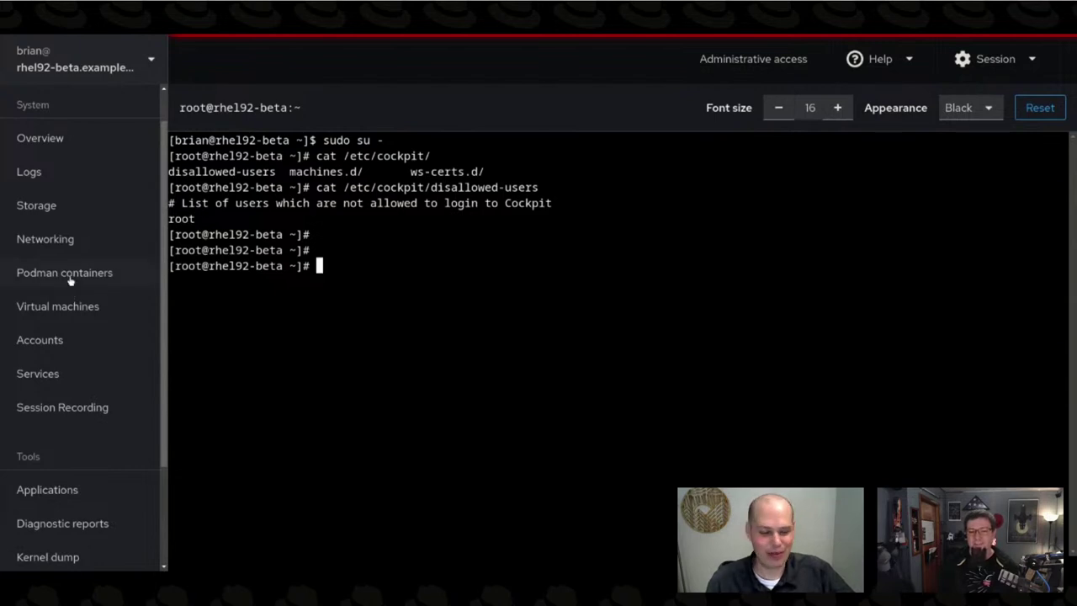
left_click(70, 281)
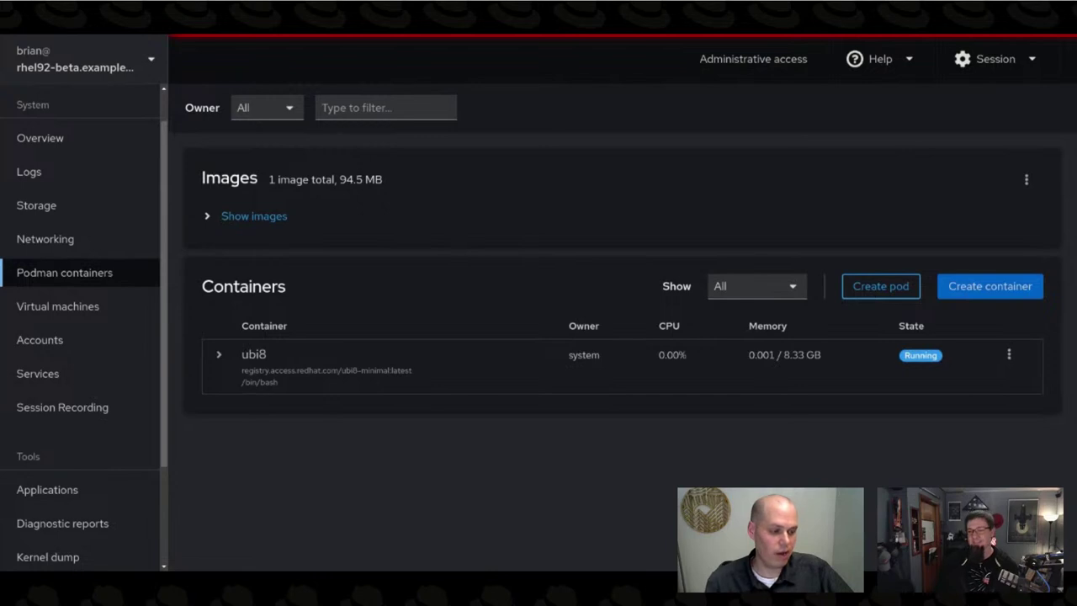
left_click(872, 287)
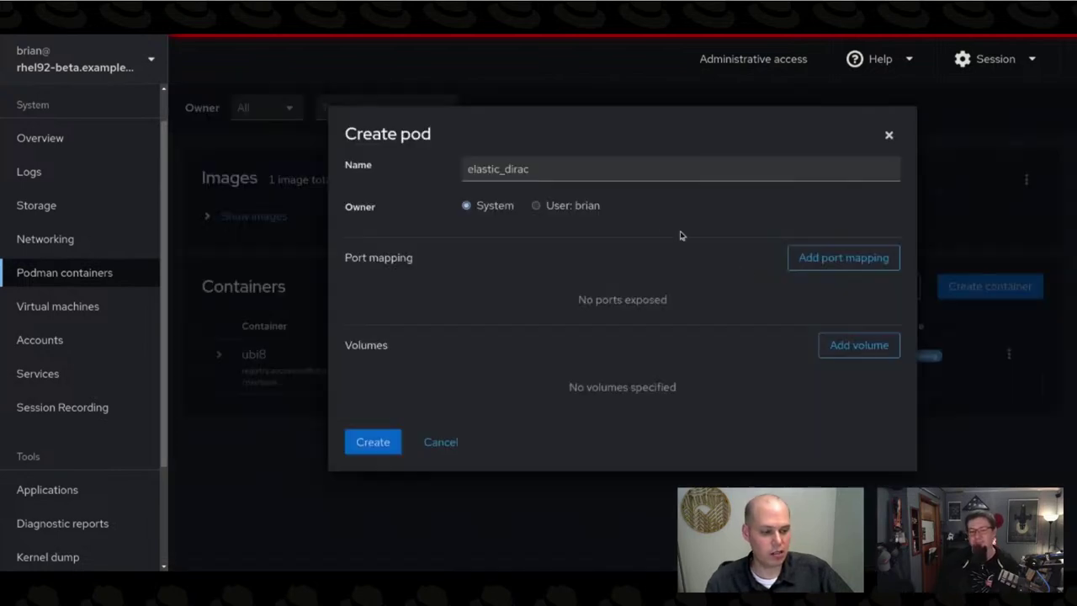
double_click(614, 176)
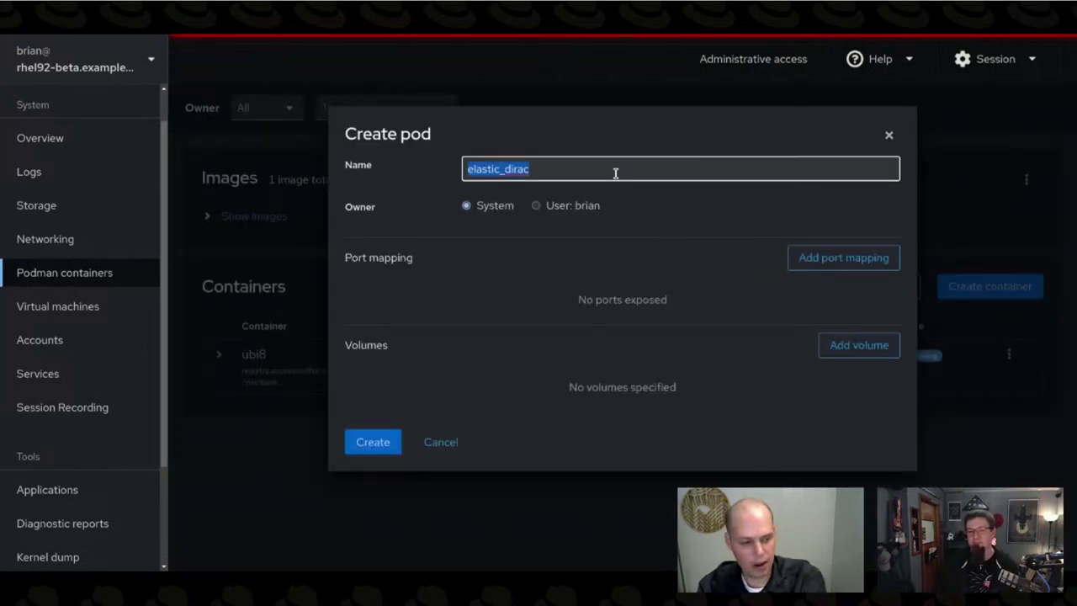
type("test-pod")
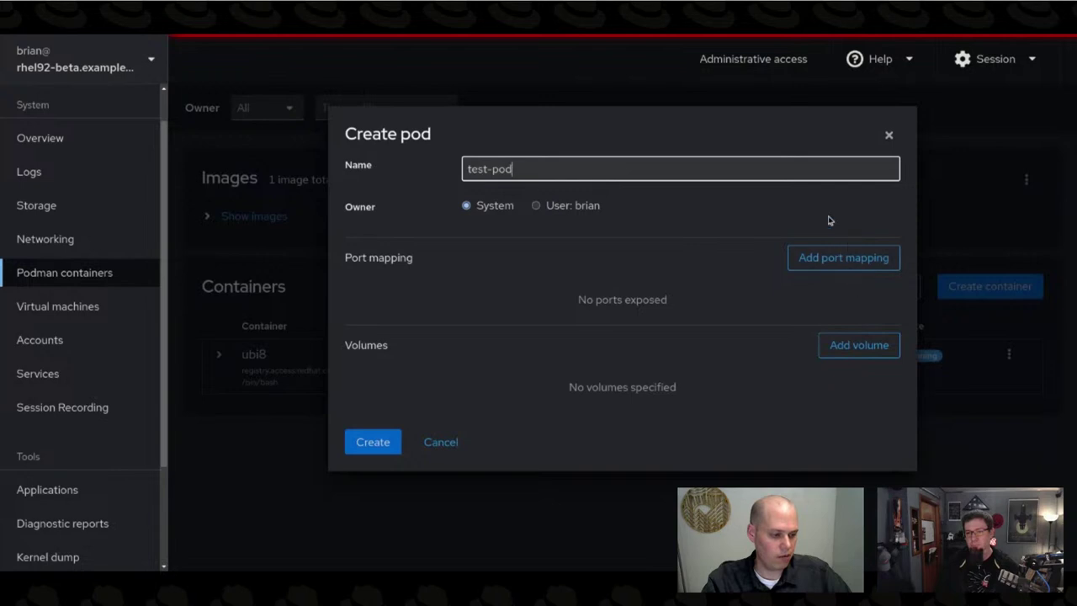
left_click(378, 446)
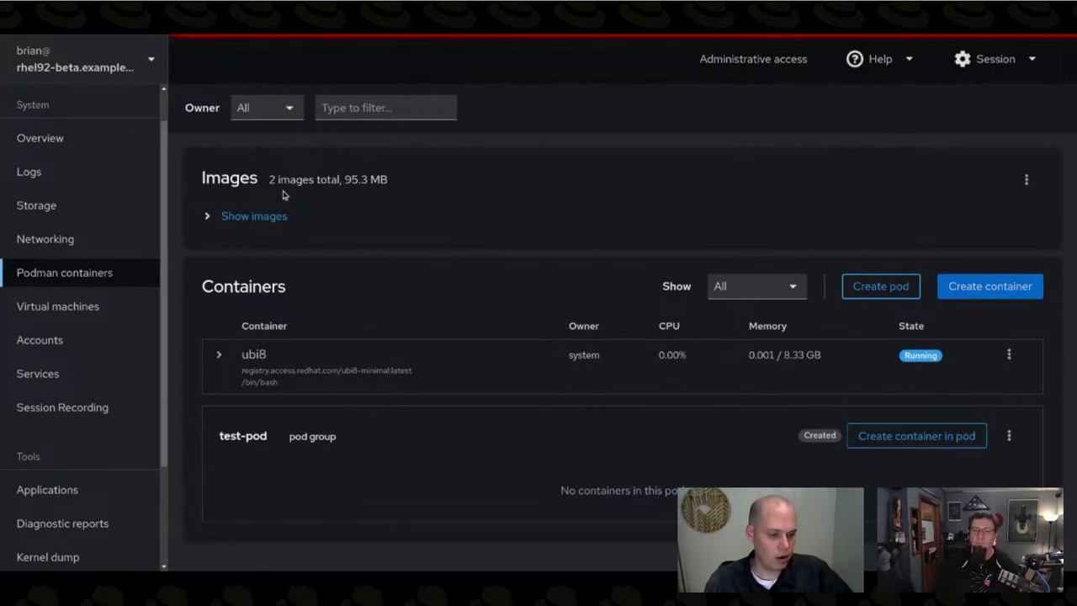
Step: Expand the local images list and search all registries for downloadable "ubi" images, closing the search without downloading
left_click(212, 219)
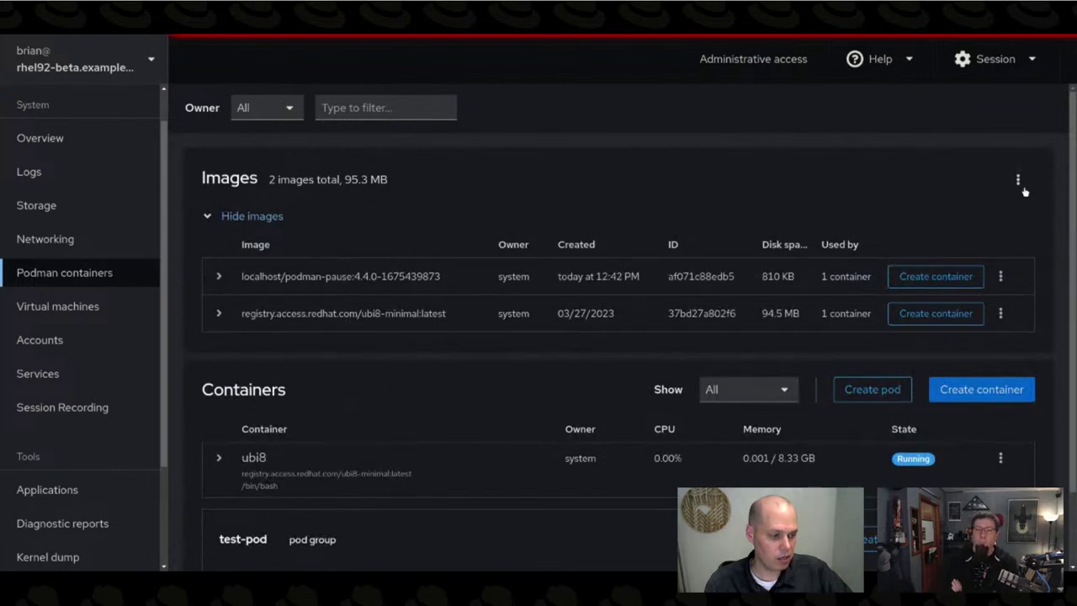
left_click(1019, 183)
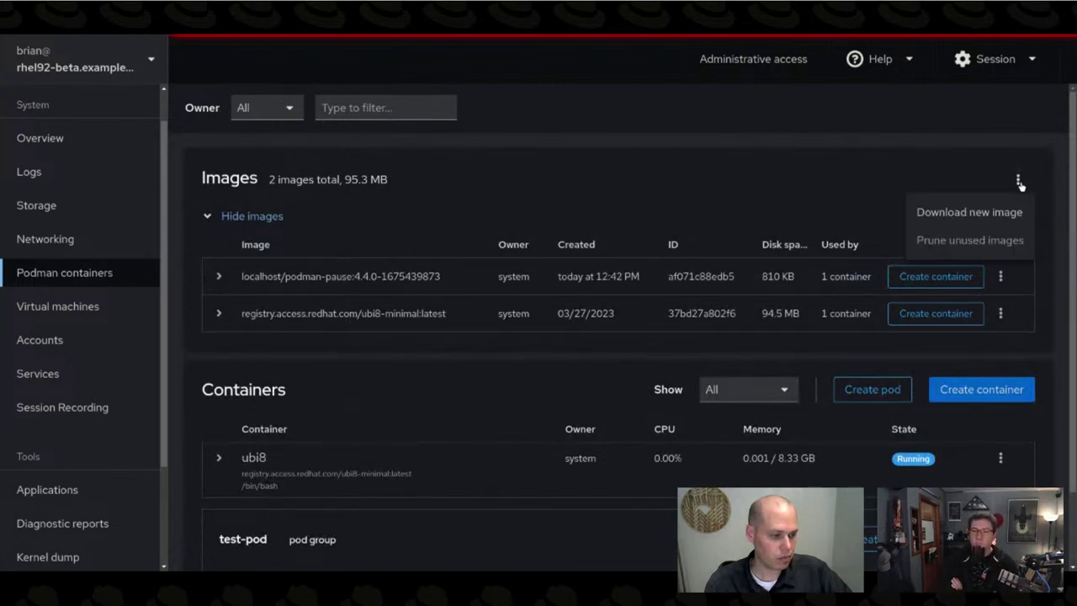
left_click(963, 222)
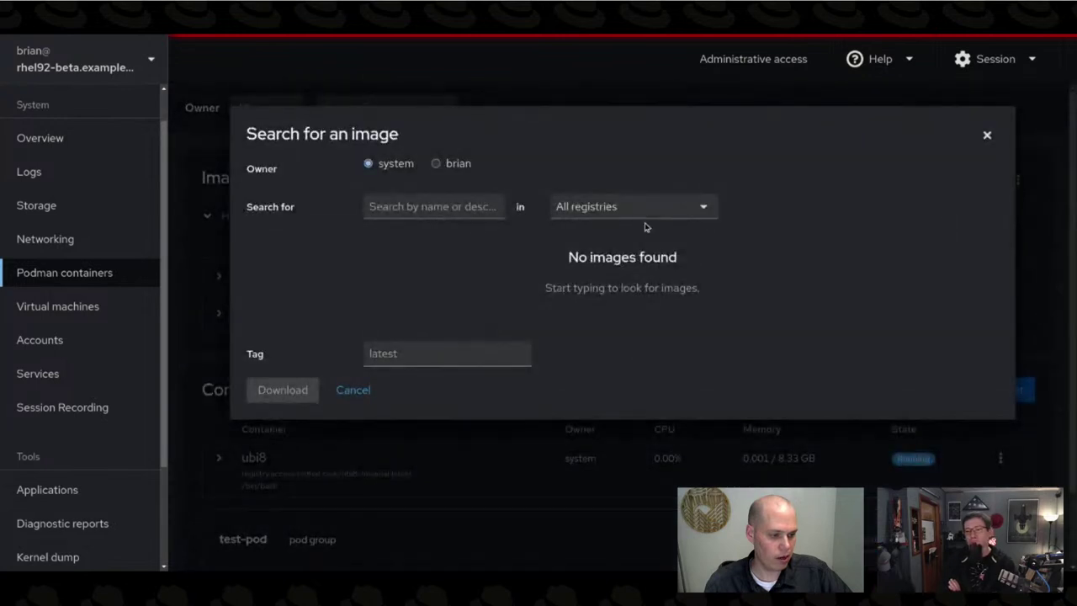
left_click(415, 205)
type("ubi")
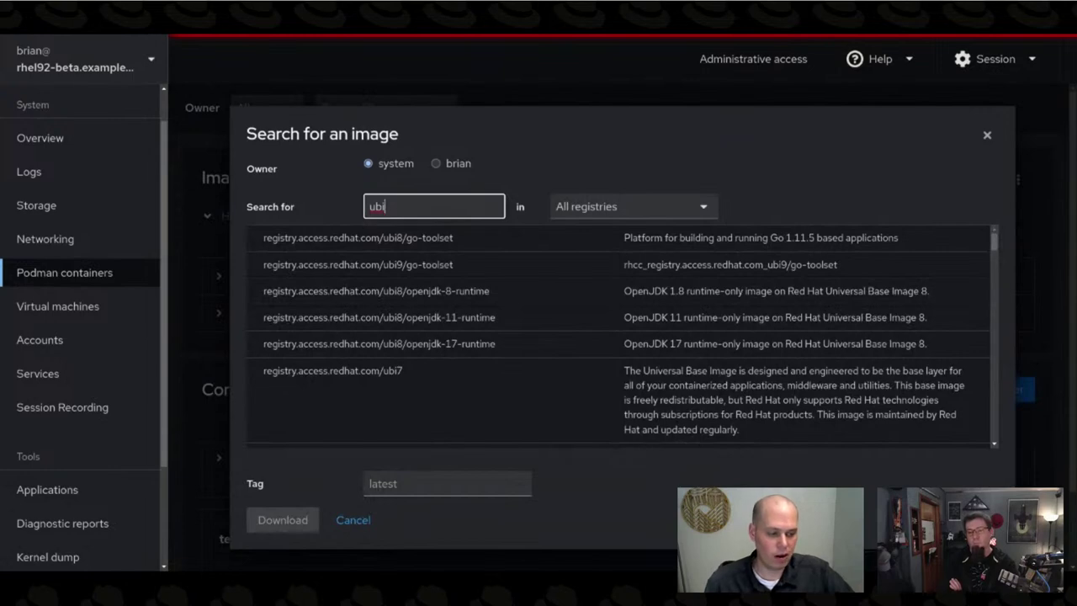
scroll(455, 309, "down", 5)
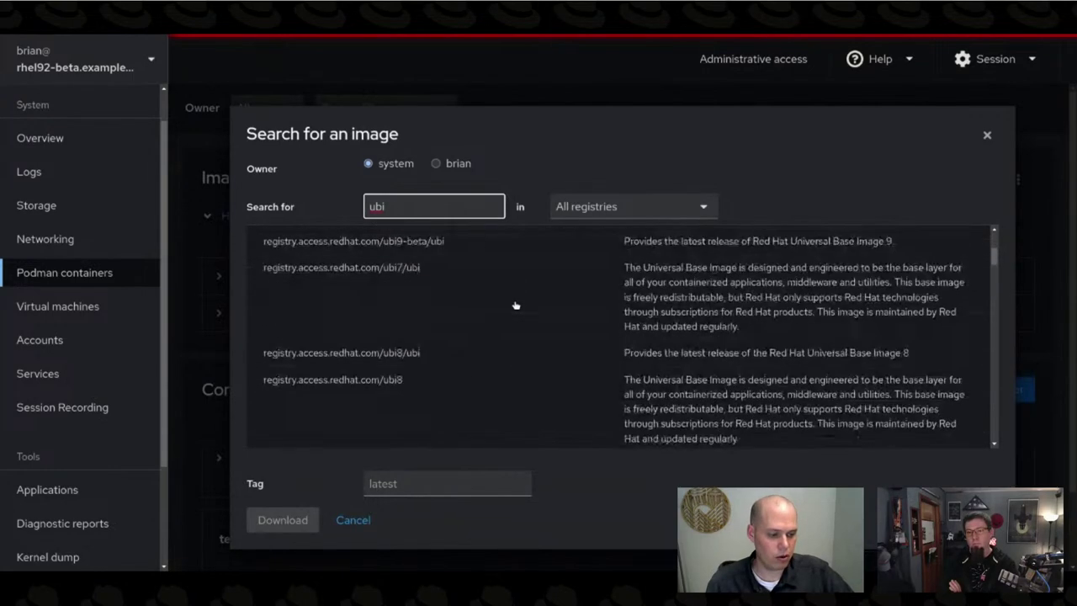
scroll(515, 305, "down", 6)
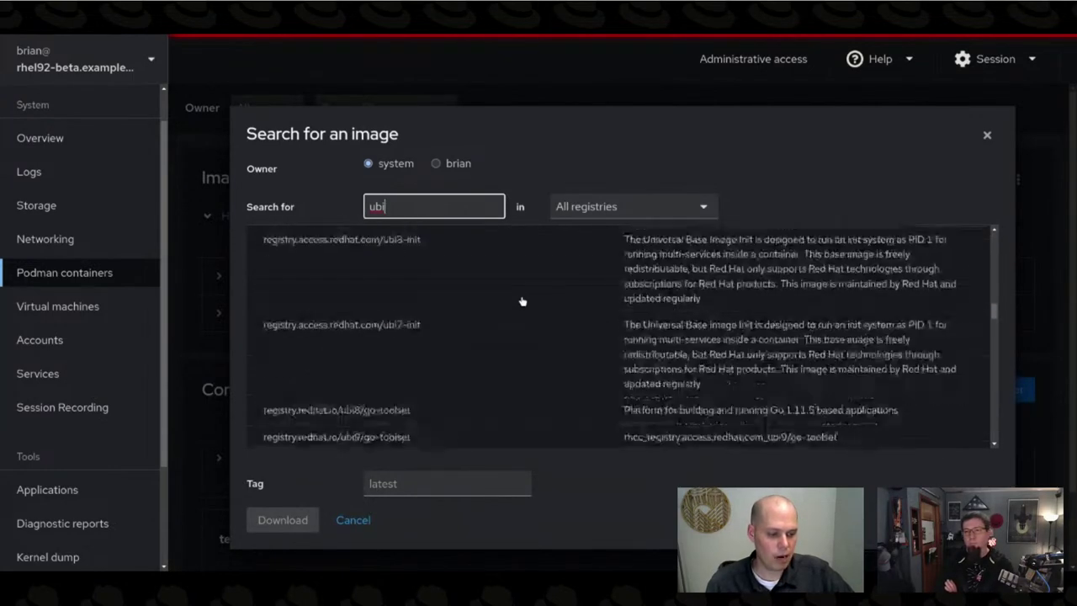
scroll(507, 309, "down", 10)
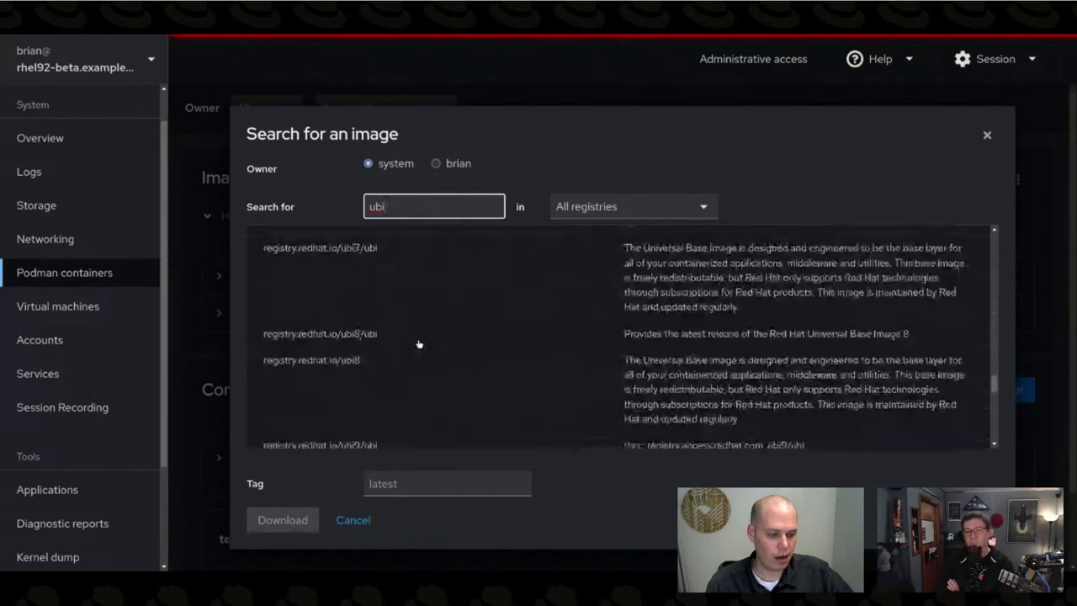
scroll(425, 333, "up", 20)
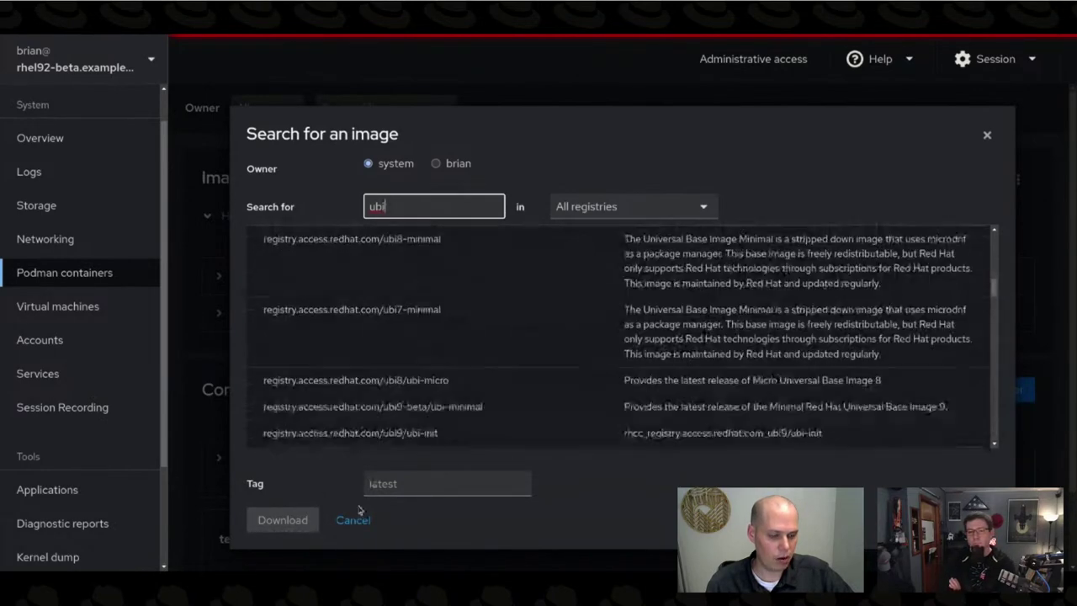
left_click(352, 520)
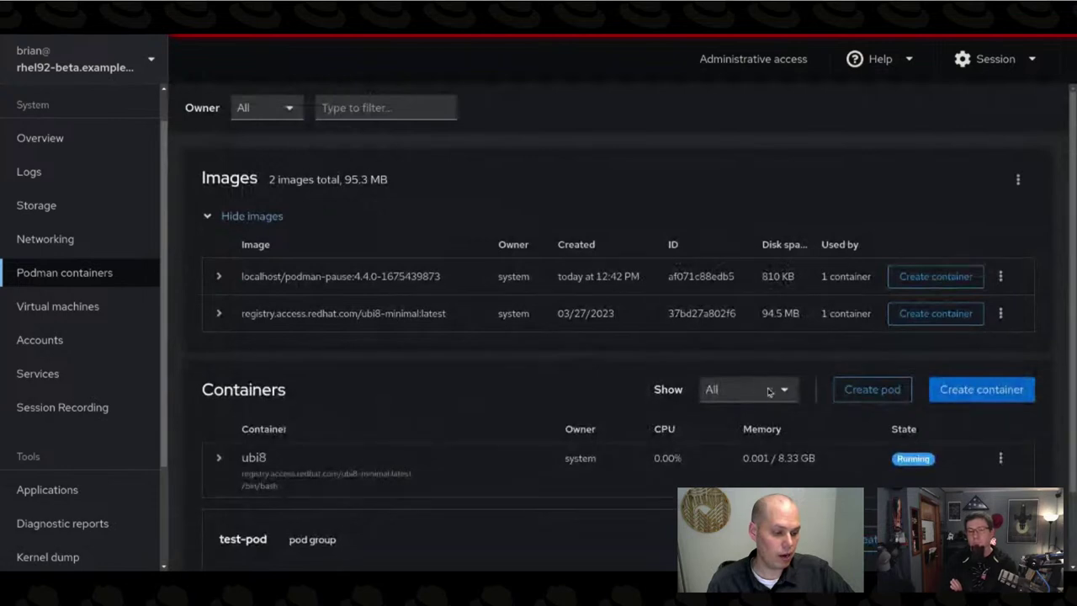
scroll(643, 397, "down", 2)
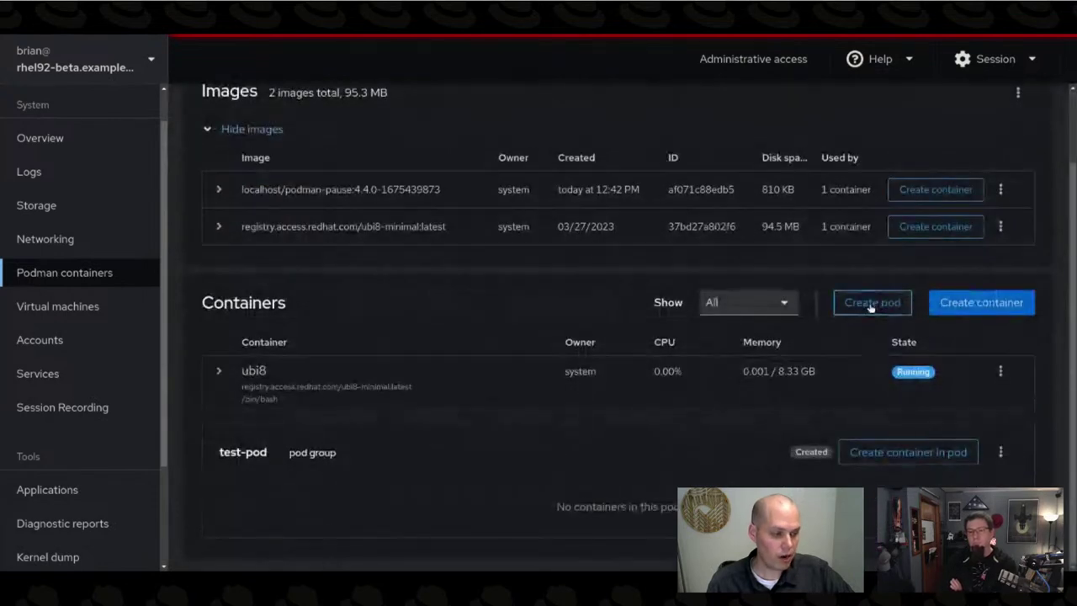
left_click(870, 305)
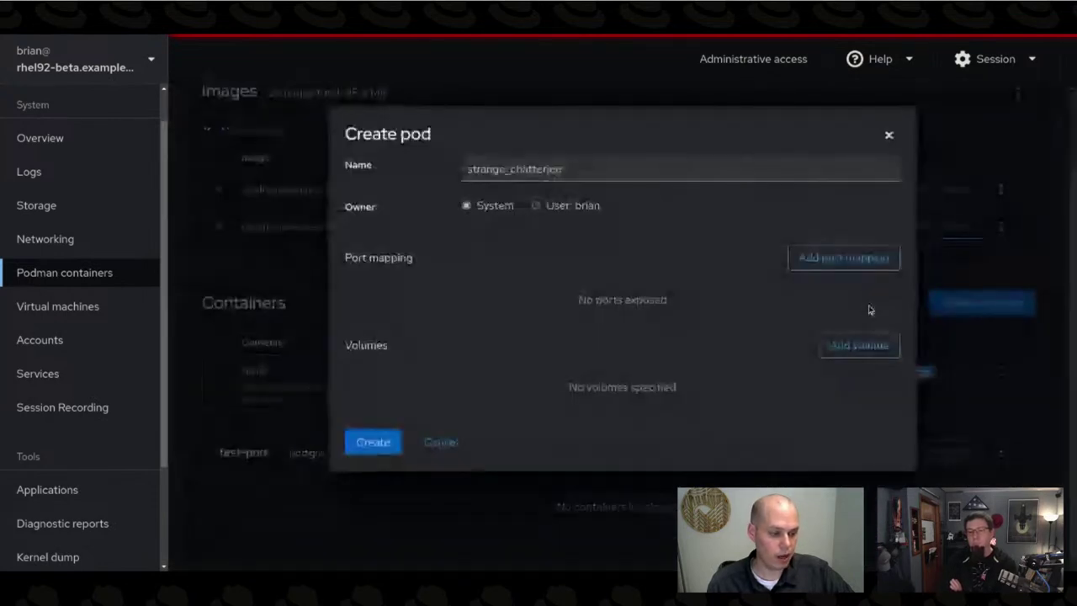
left_click(888, 134)
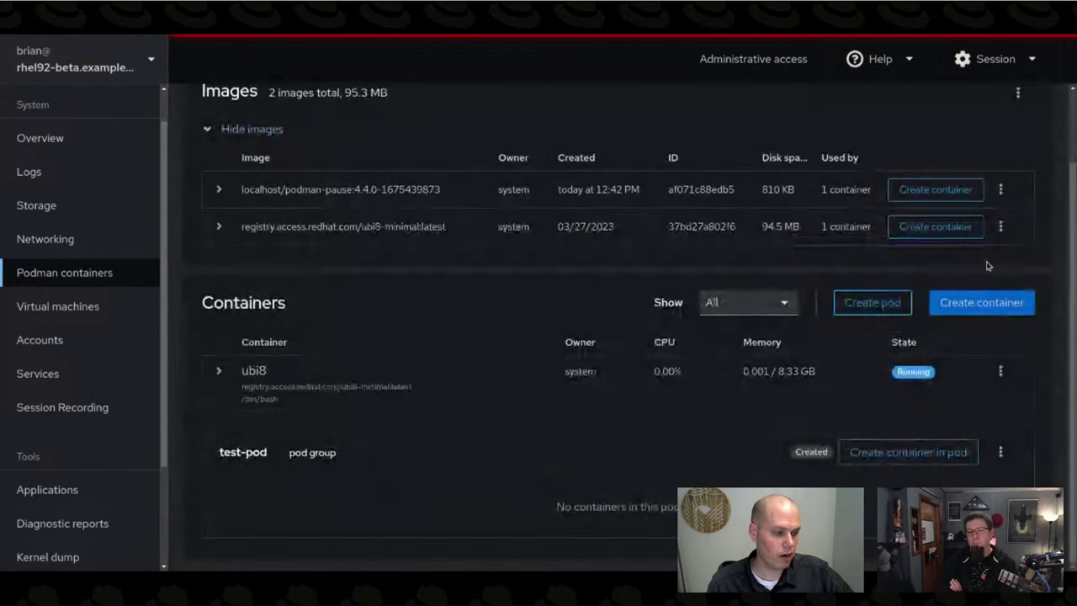
Step: Start a new system-owned container named test2 using the local image registry.access.redhat.com/ubi8-minimal:latest
left_click(969, 305)
left_click(611, 172)
key("ctrl+a")
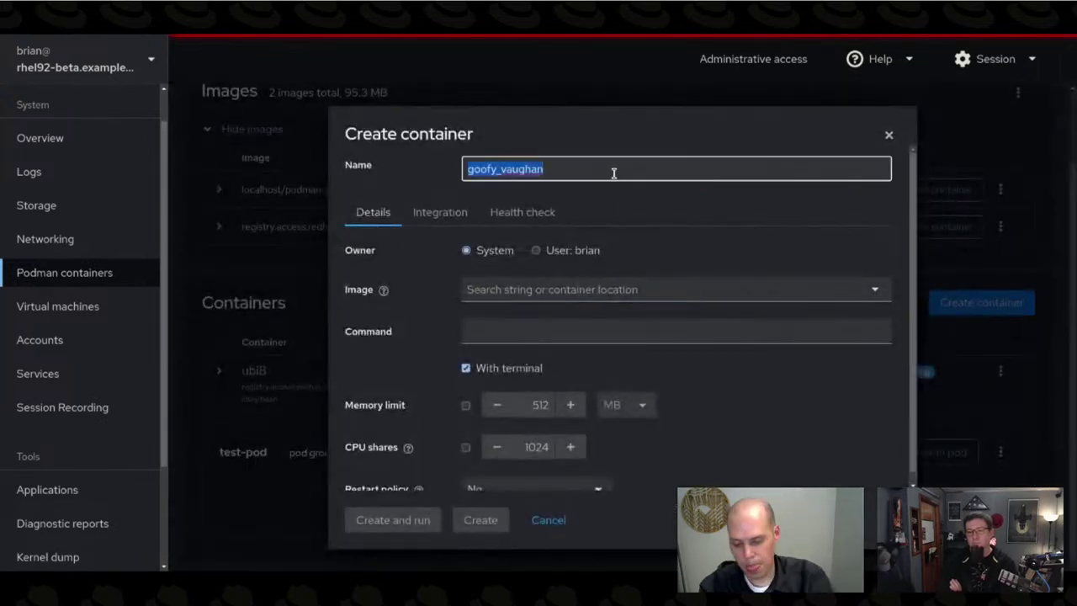
type("test2")
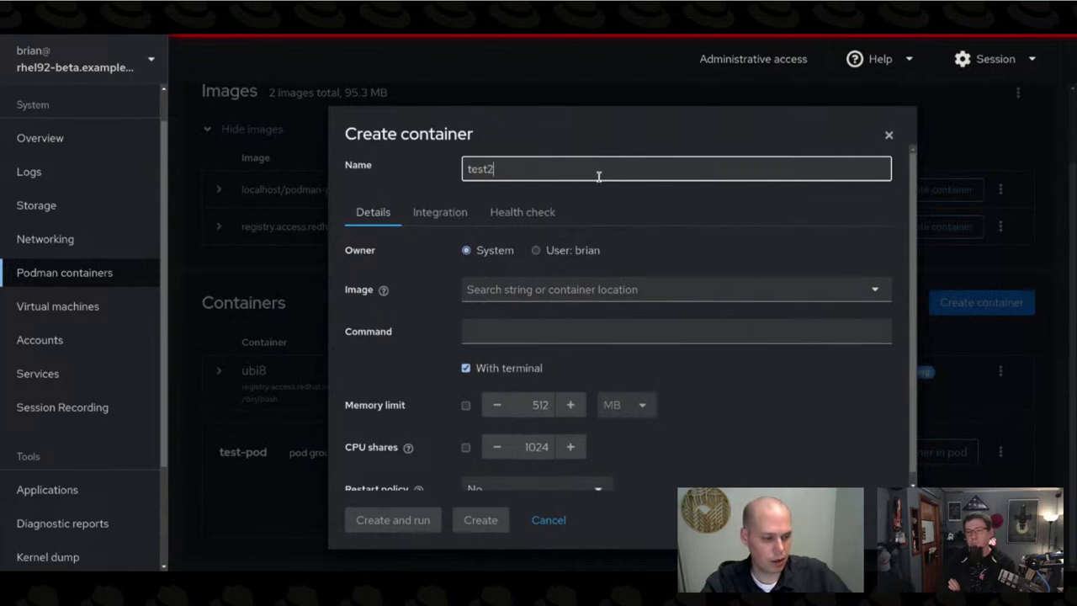
left_click(487, 289)
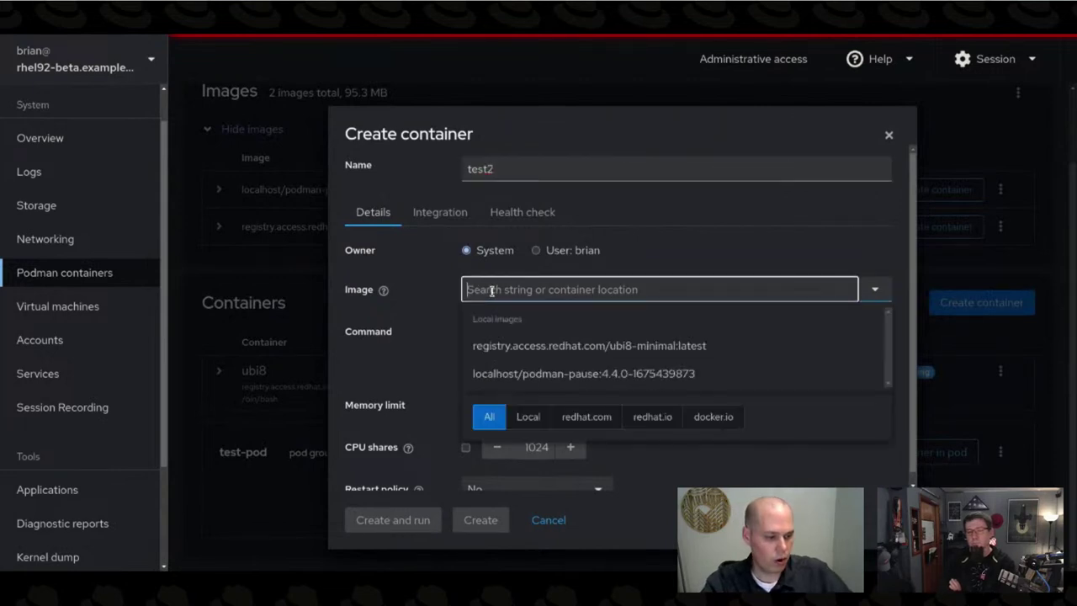
left_click(620, 351)
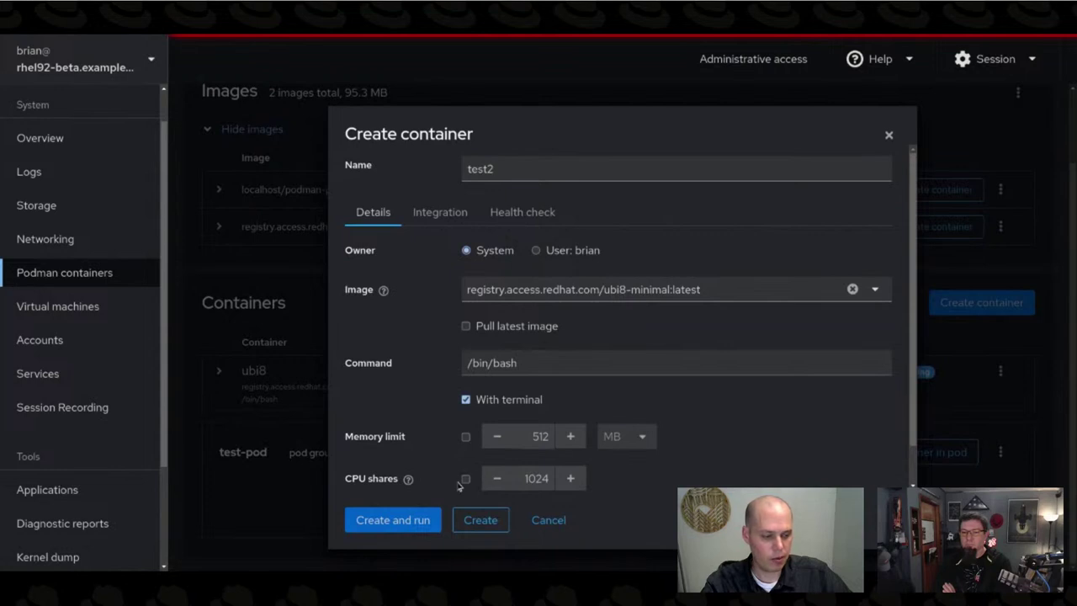
Step: Add a blank TCP port mapping to the container, and create and run it with the default health check settings
left_click(437, 220)
left_click(363, 222)
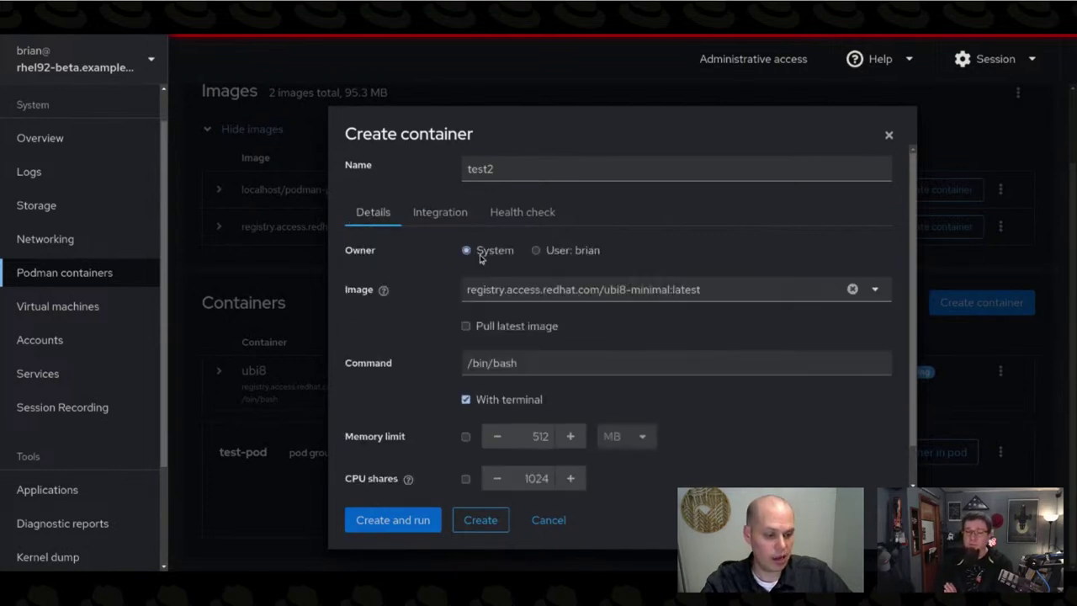
left_click(518, 365)
left_click(459, 220)
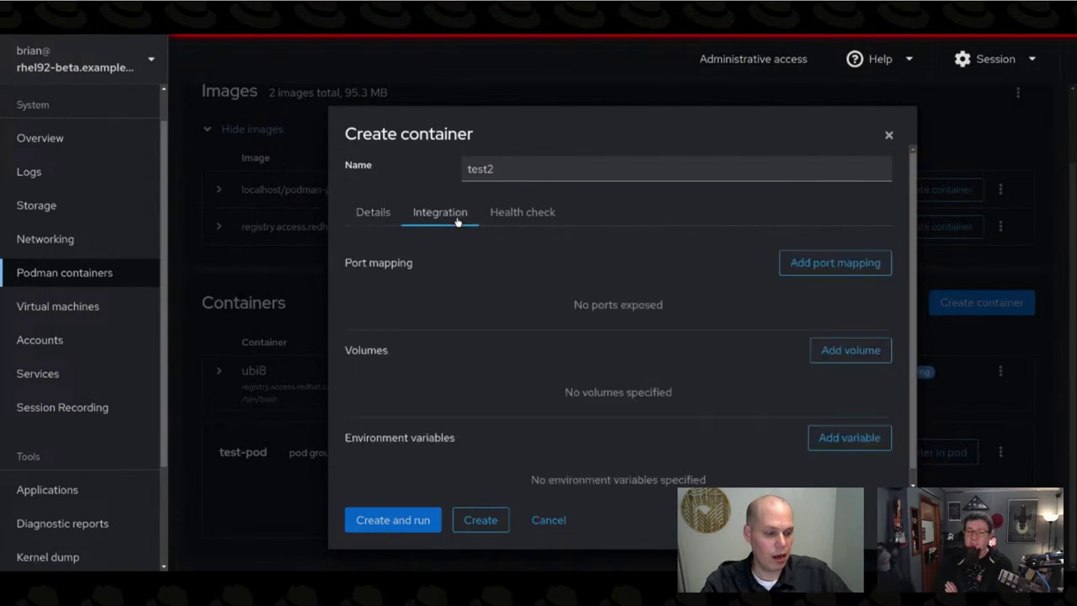
left_click(811, 274)
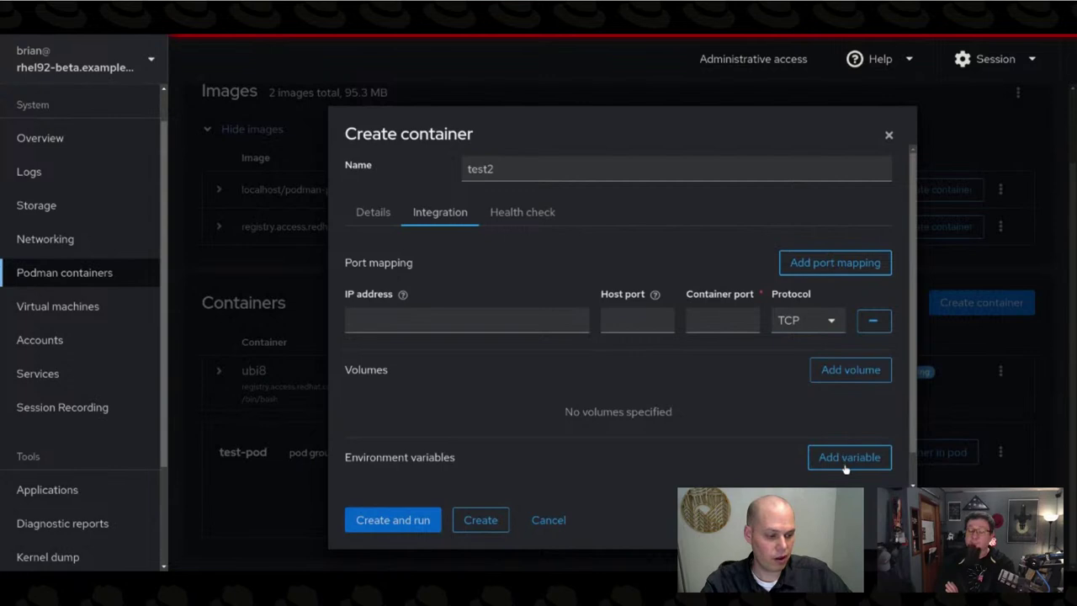
scroll(666, 472, "down", 1)
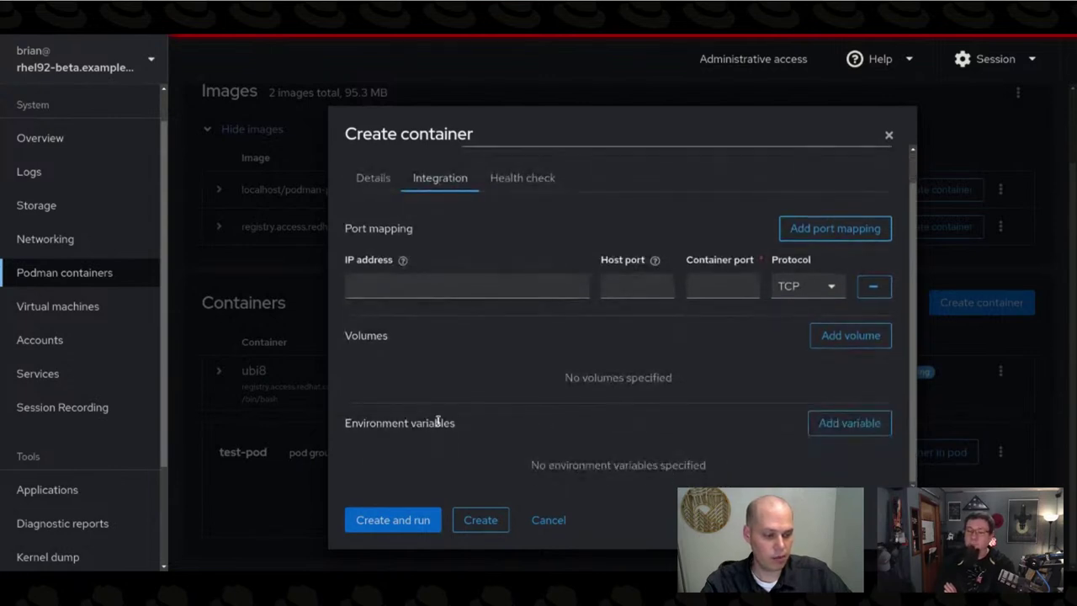
left_click(540, 180)
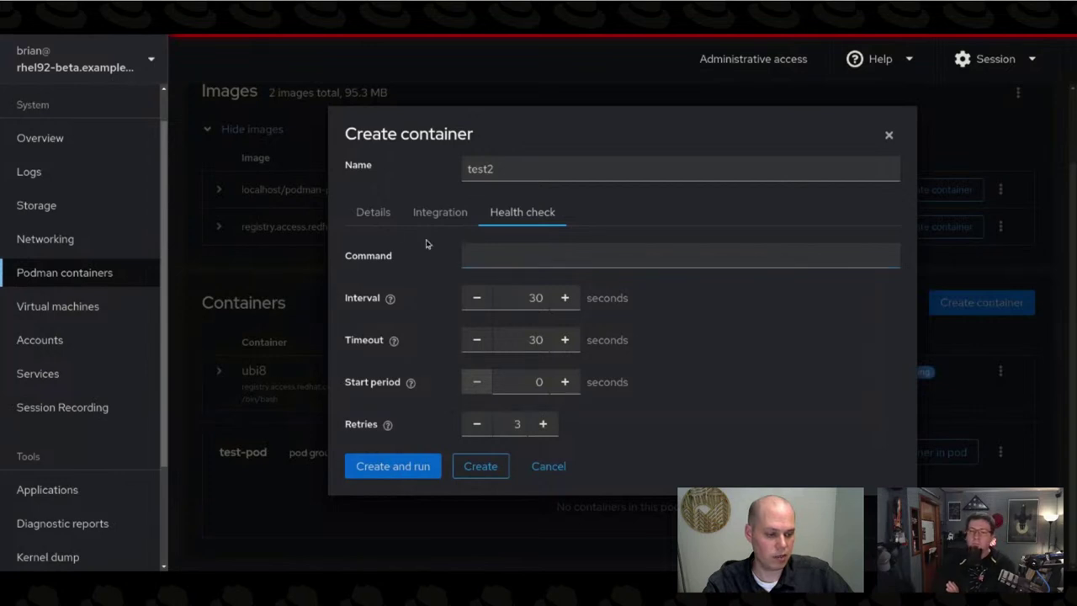
left_click(416, 465)
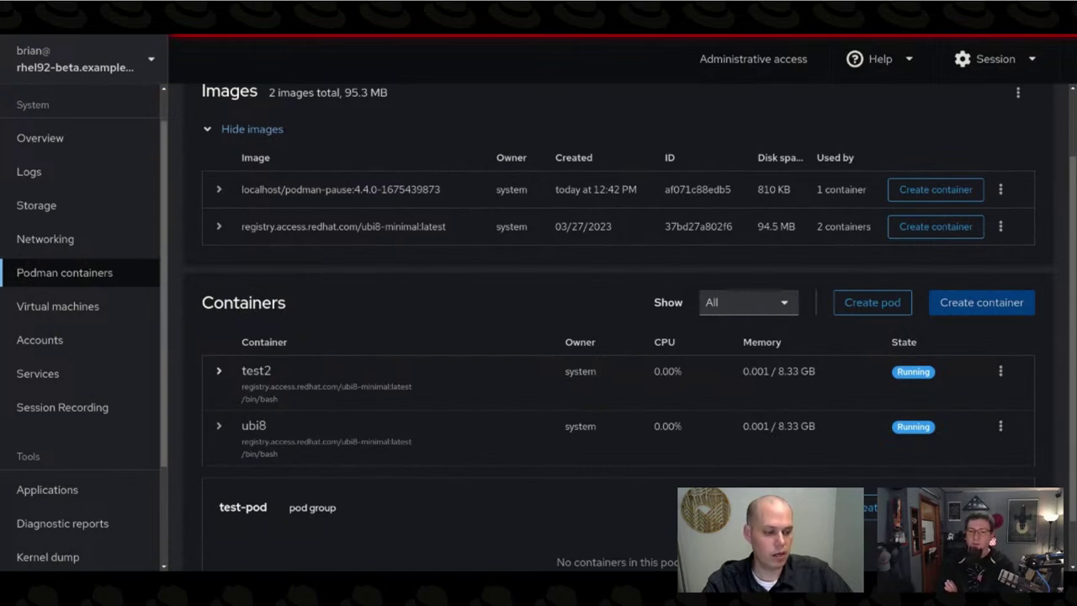
Step: Expand the test2 and ubi8 containers to examine their details
left_click(219, 371)
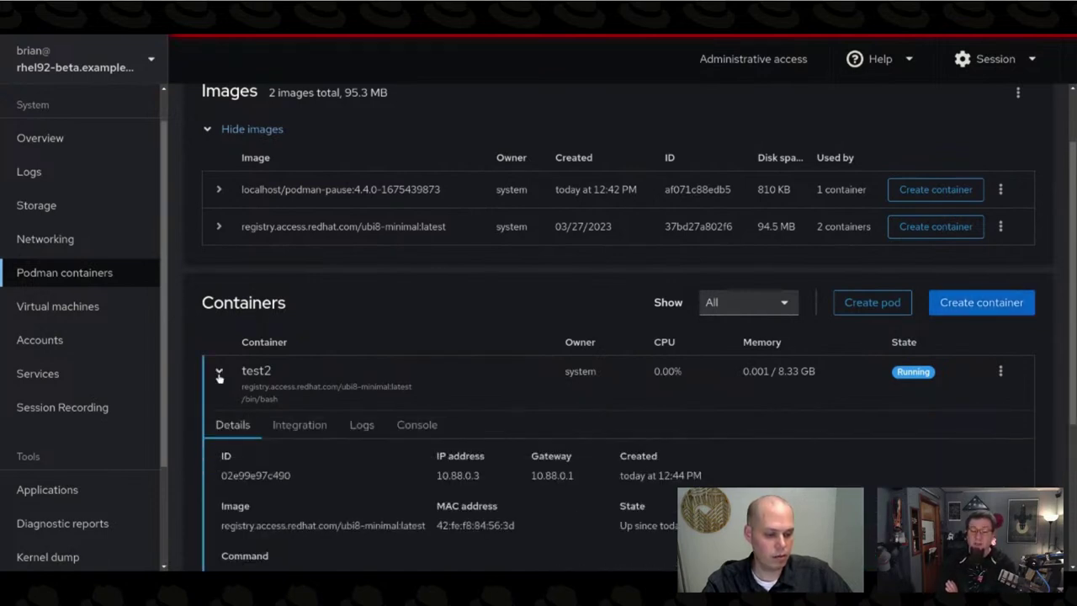
scroll(398, 351, "down", 1)
scroll(398, 351, "down", 3)
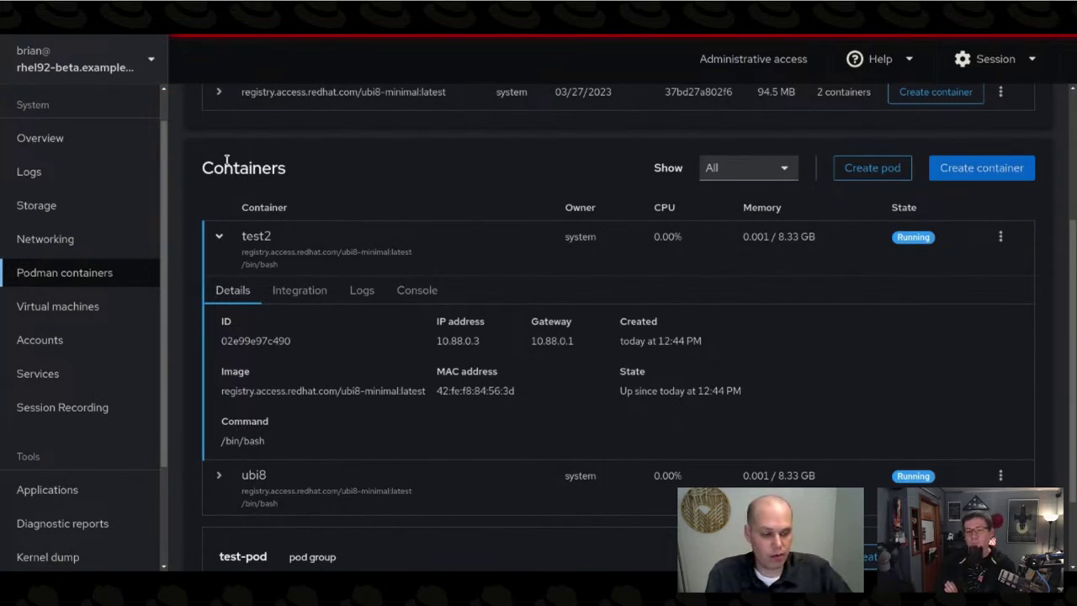
scroll(353, 321, "down", 1)
scroll(353, 321, "down", 1)
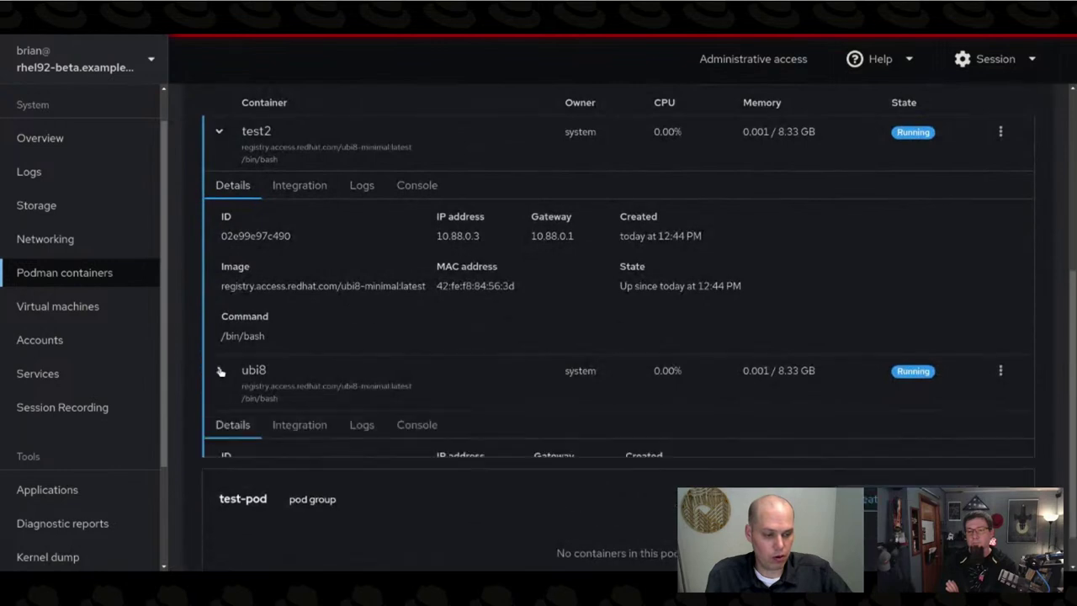
left_click(219, 367)
scroll(373, 394, "up", 1)
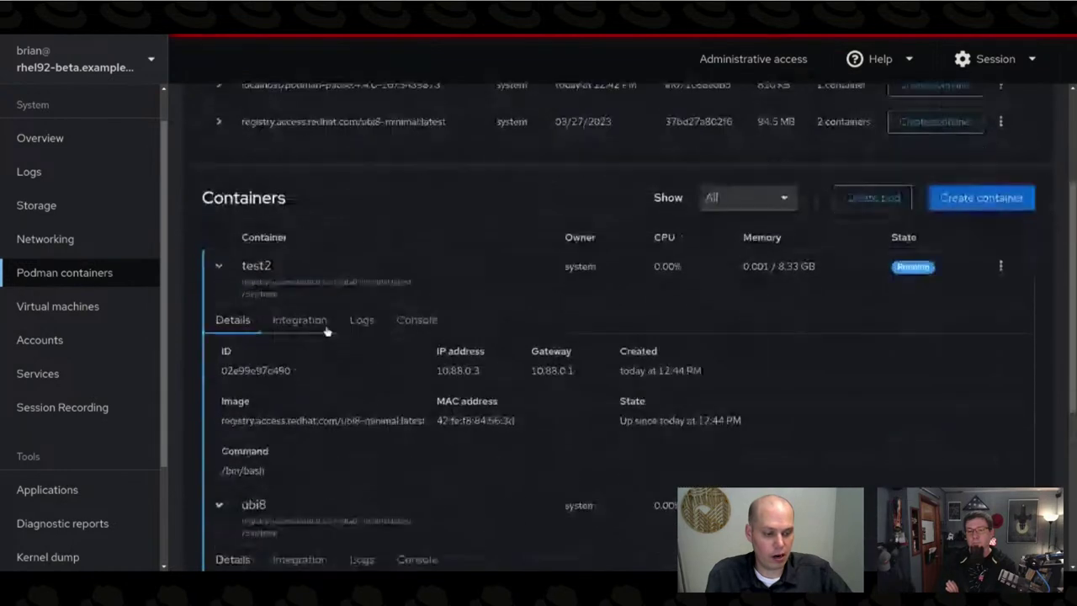
Step: Open the test2 container's console and list its root directory with ls and ls -al
left_click(417, 321)
scroll(429, 362, "down", 2)
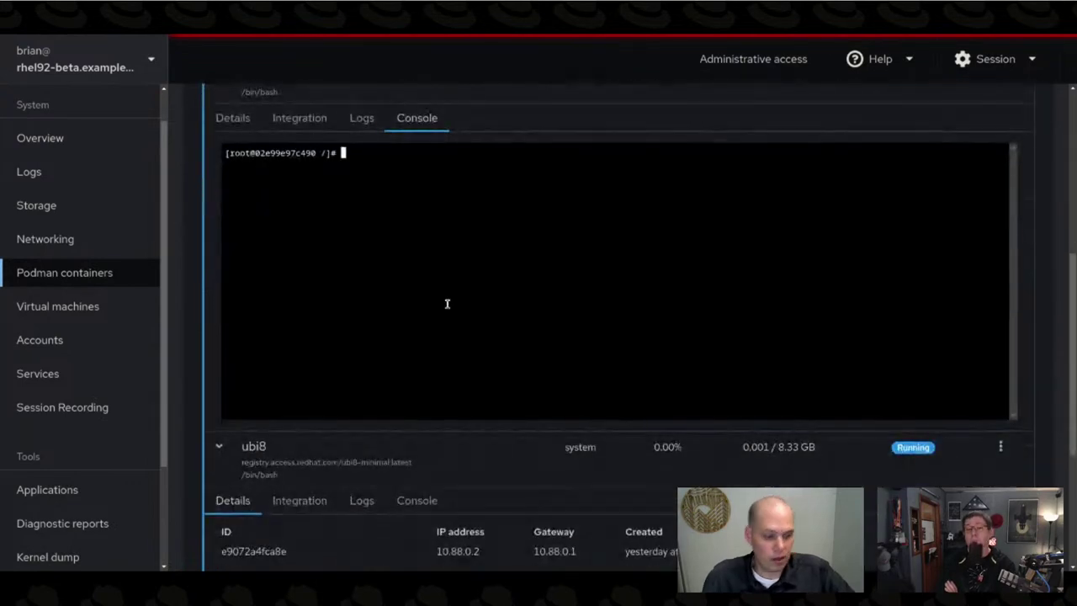
type("ls")
key("Return")
type("ls -a")
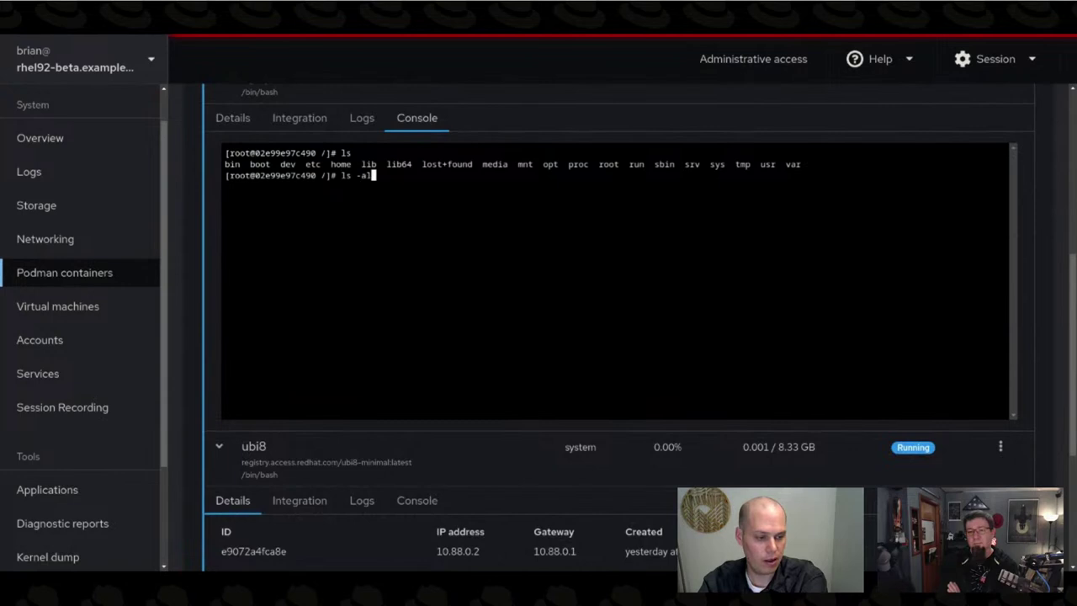
type("l")
key("Return")
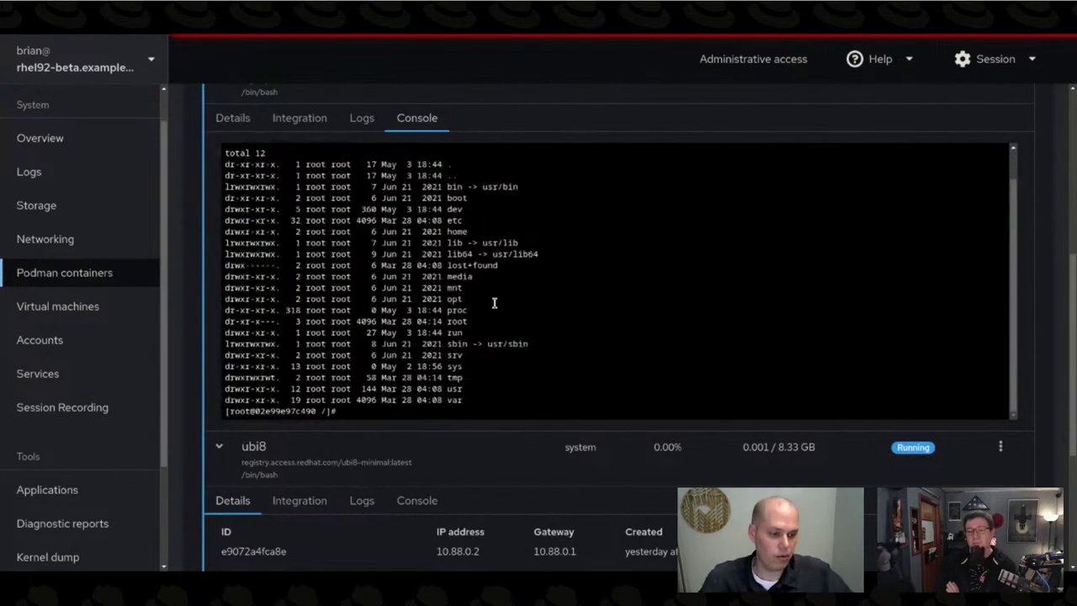
Step: Examine the memory and CPU usage of the test2 container in the containers list
scroll(496, 298, "up", 3)
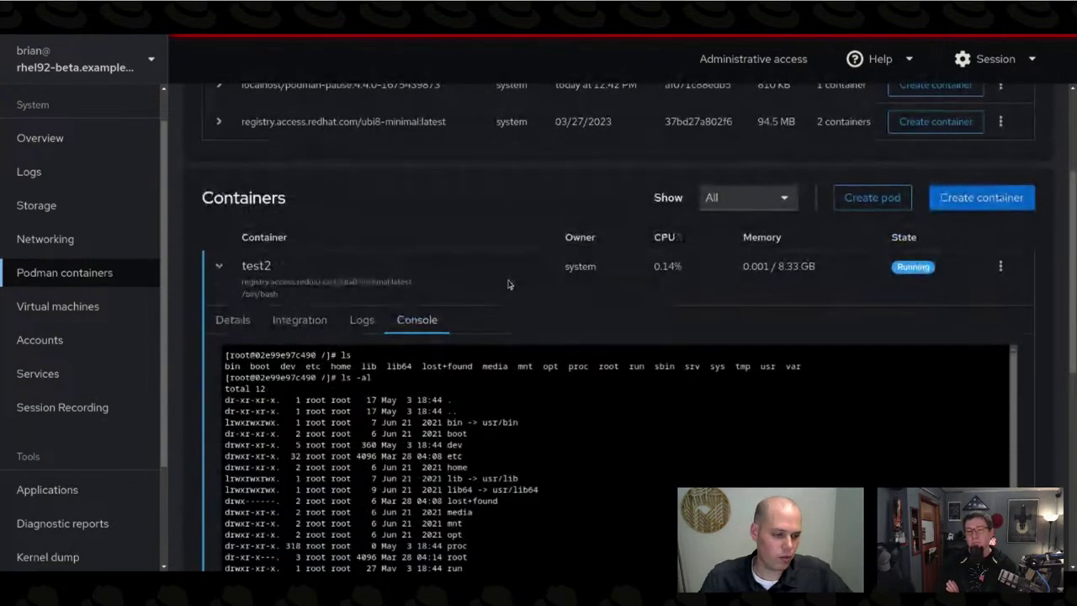
scroll(508, 285, "down", 1)
left_click_drag(824, 201, 753, 198)
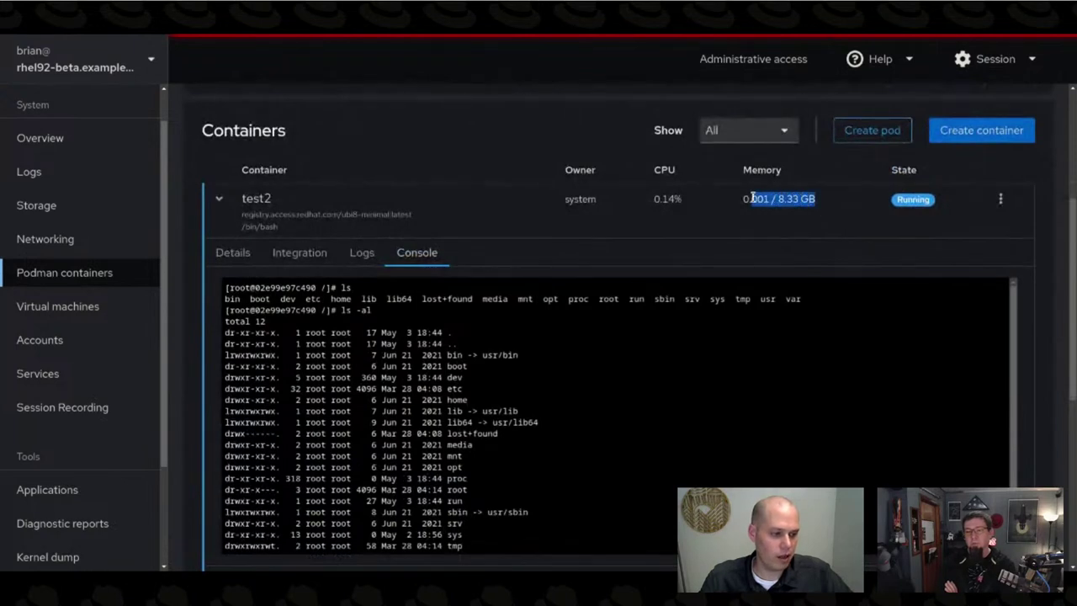
double_click(745, 202)
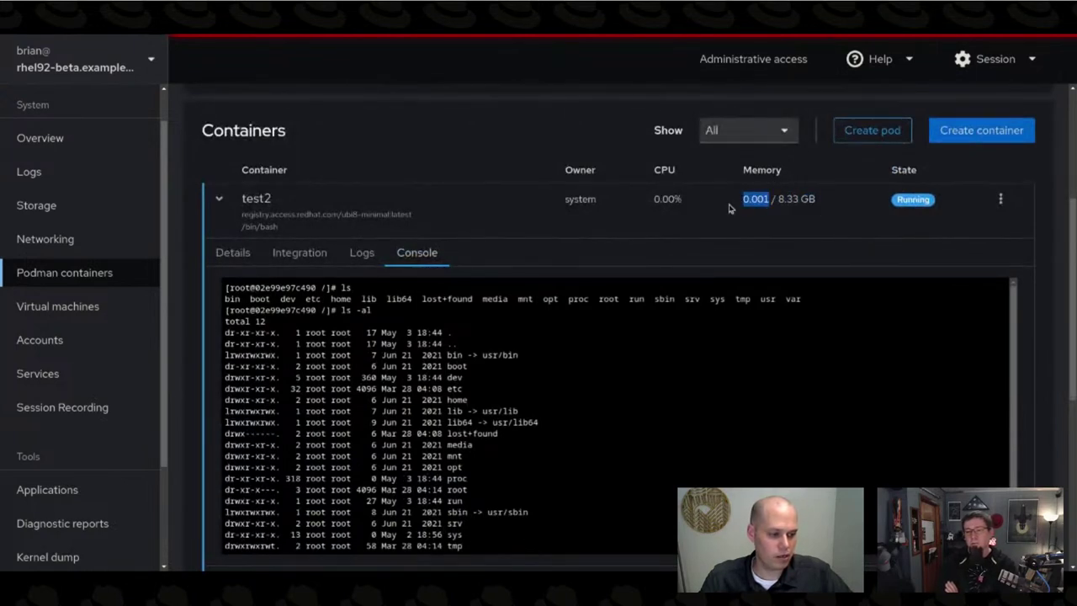
left_click_drag(680, 199, 674, 199)
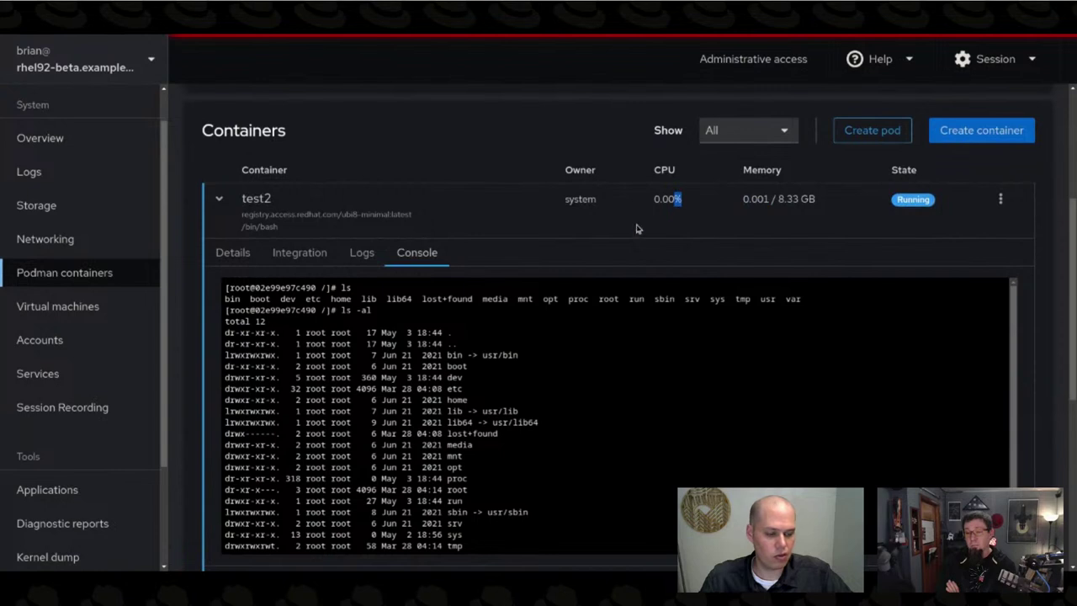
Step: Collapse the details of the test2 and ubi8 containers
left_click(219, 202)
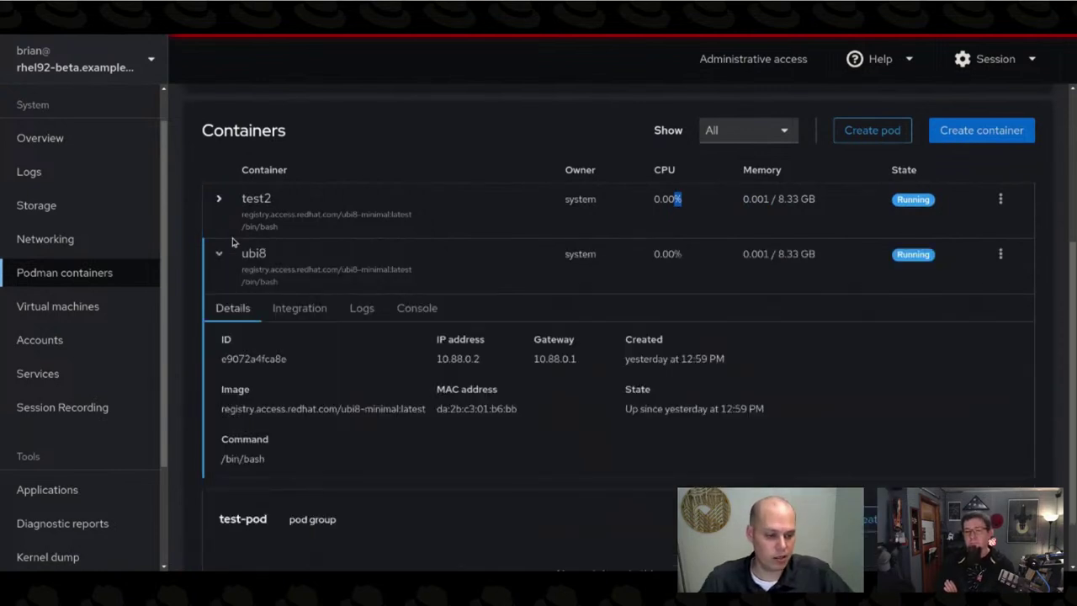
left_click(221, 255)
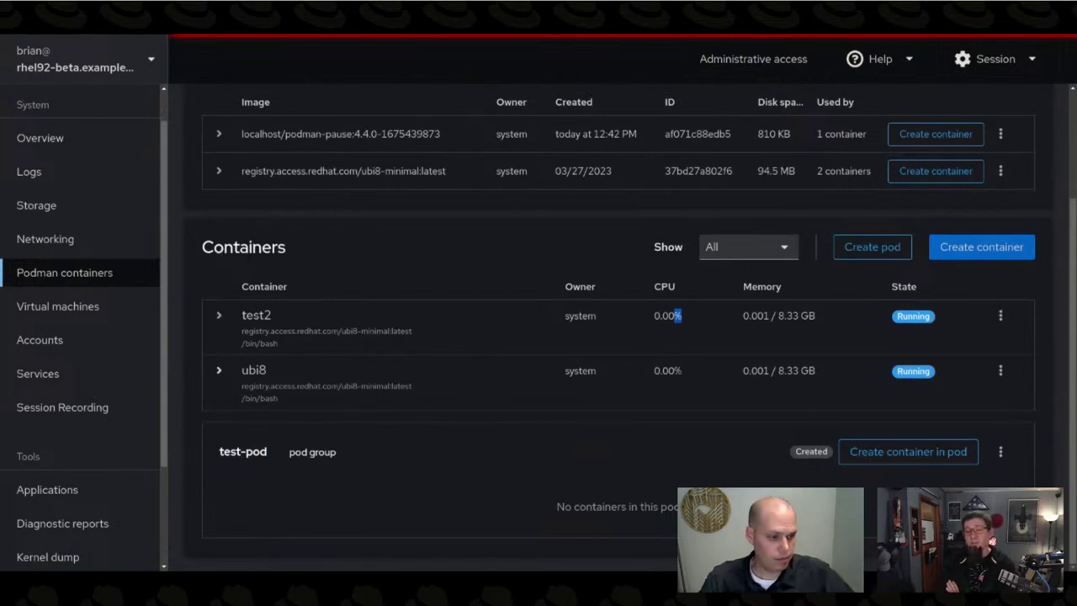
left_click(420, 267)
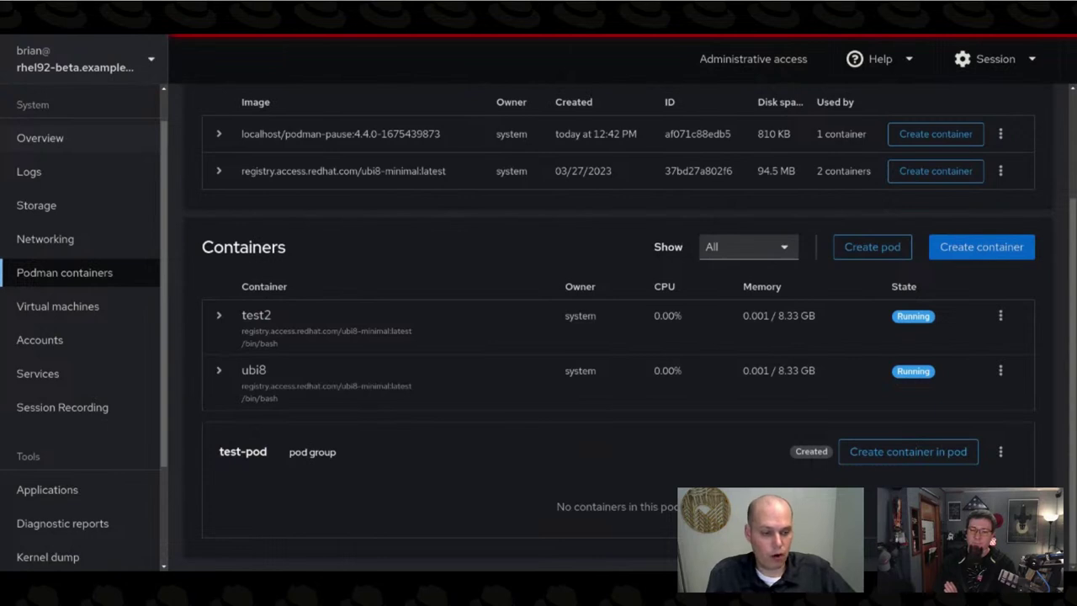
Step: Open the metrics and history from the system overview to examine the machine's resource usage
left_click(52, 141)
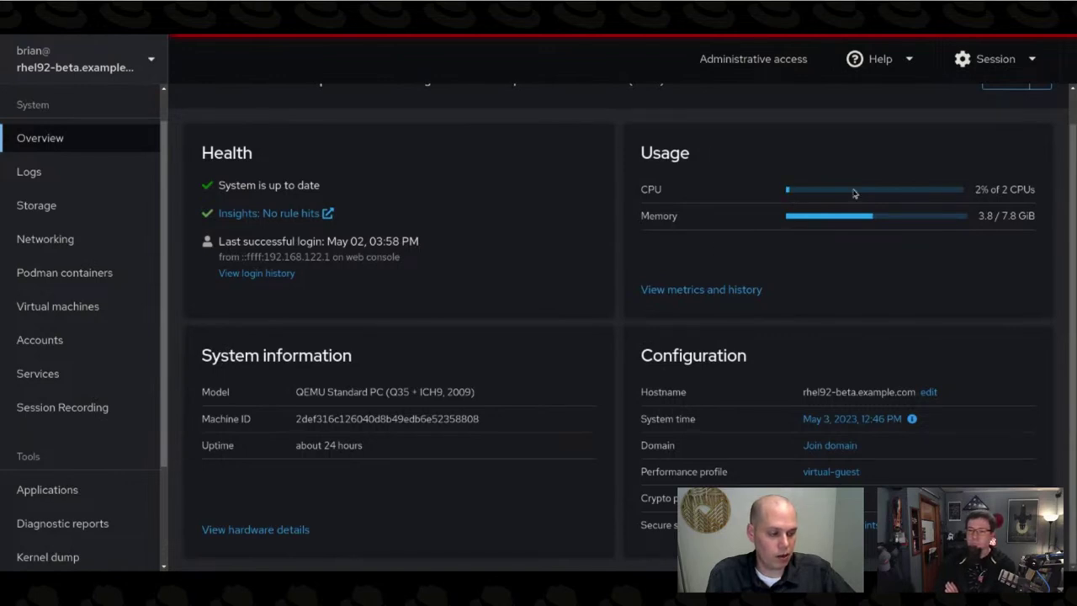
left_click(678, 289)
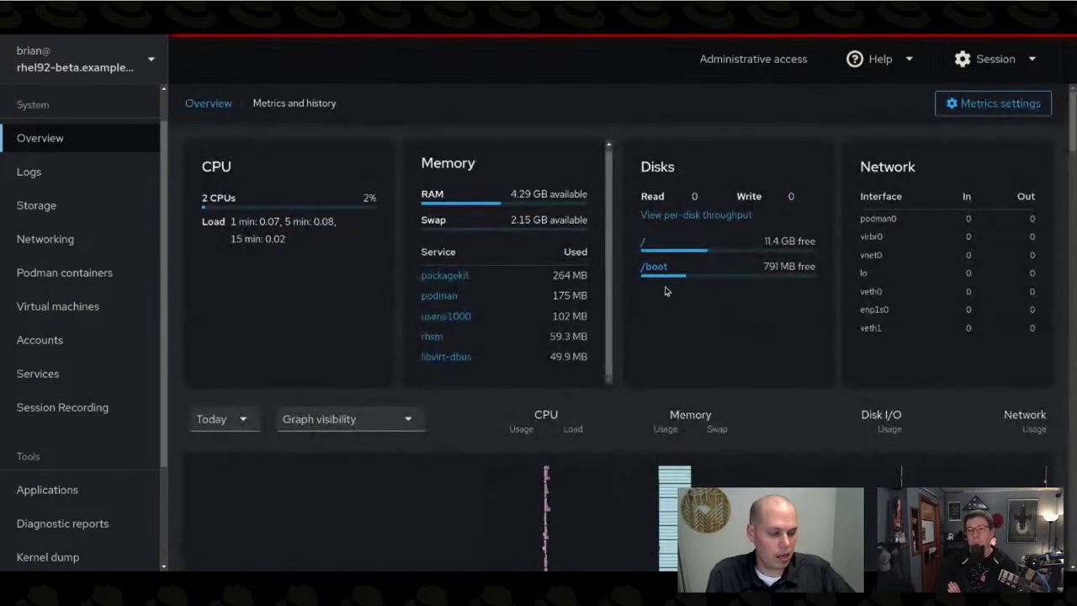